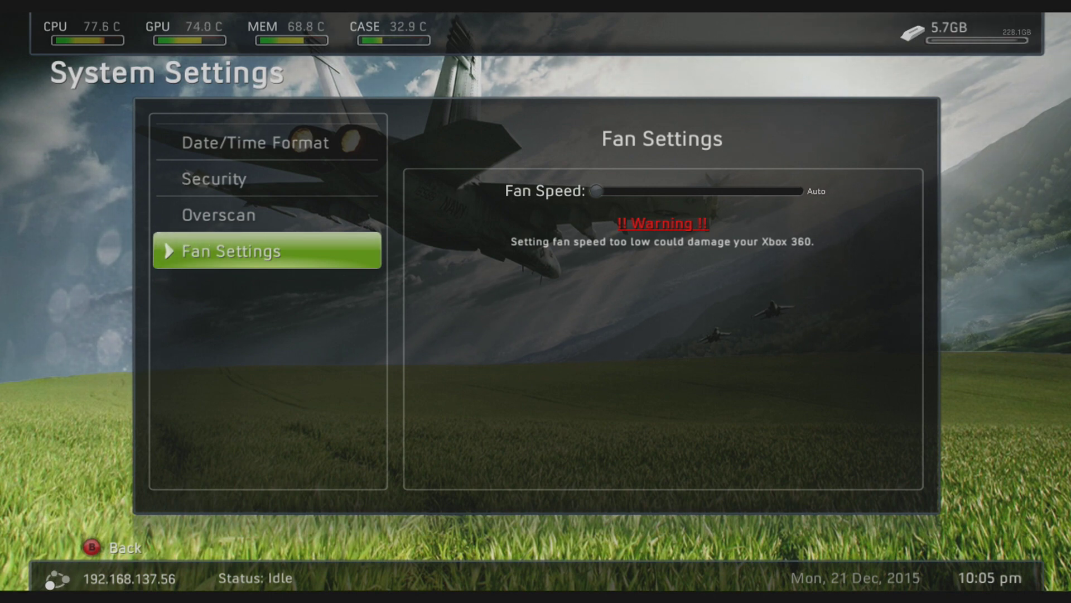
Step: Back out of the fan settings screens and bring up the console guide
key("Escape")
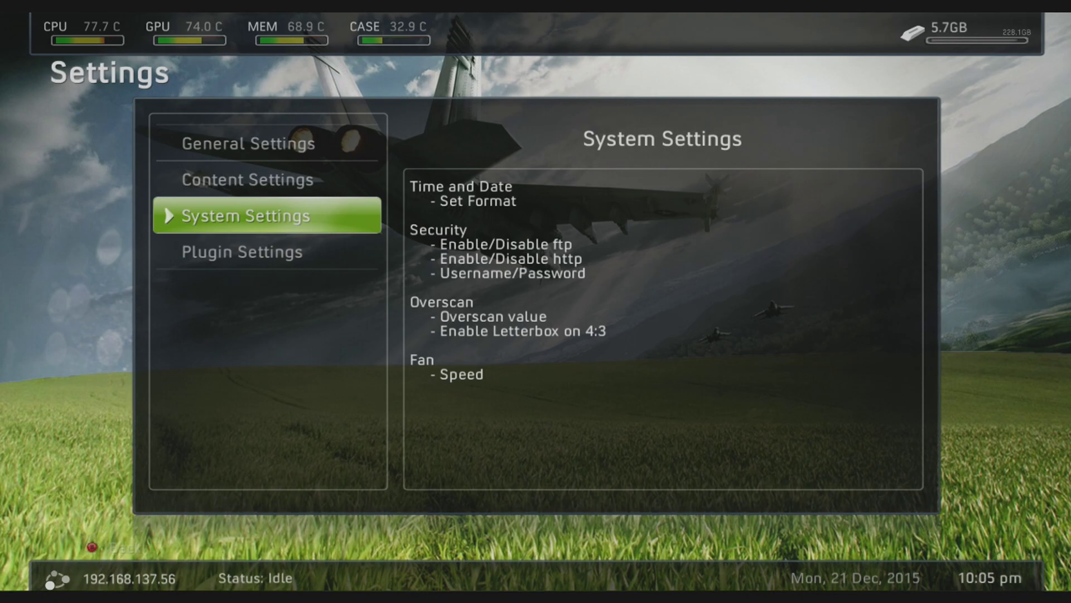
key("Escape")
key("Home")
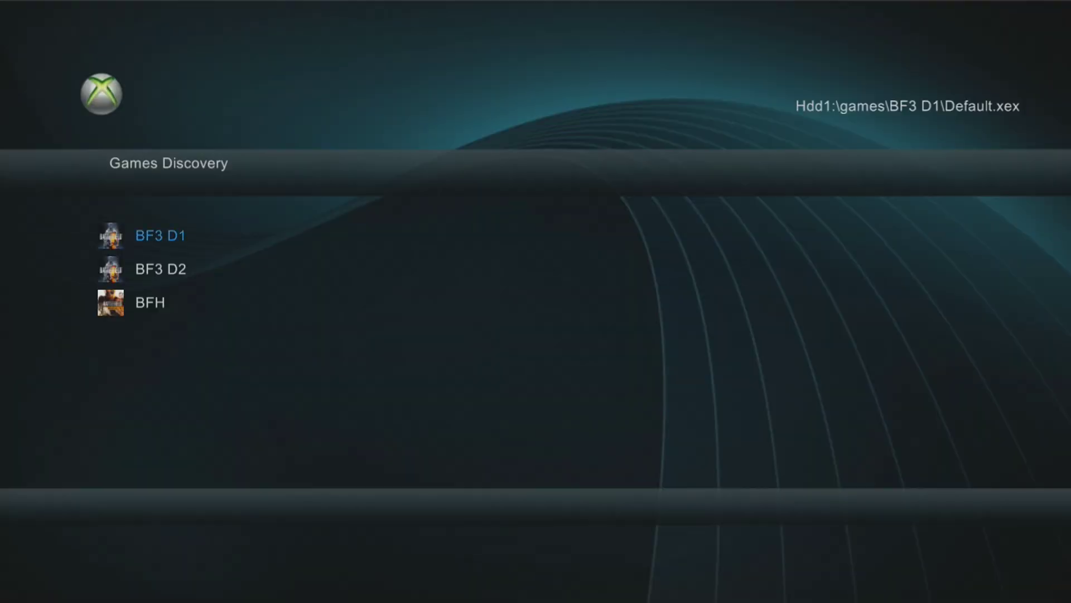
Step: Browse Hdd1 > Dashlaunch V3.16 > Installer and launch default.xex
key("Right")
key("Down")
key("Down")
key("Down")
key("Down")
key("Down")
key("Down")
key("Down")
key("Down")
key("Up")
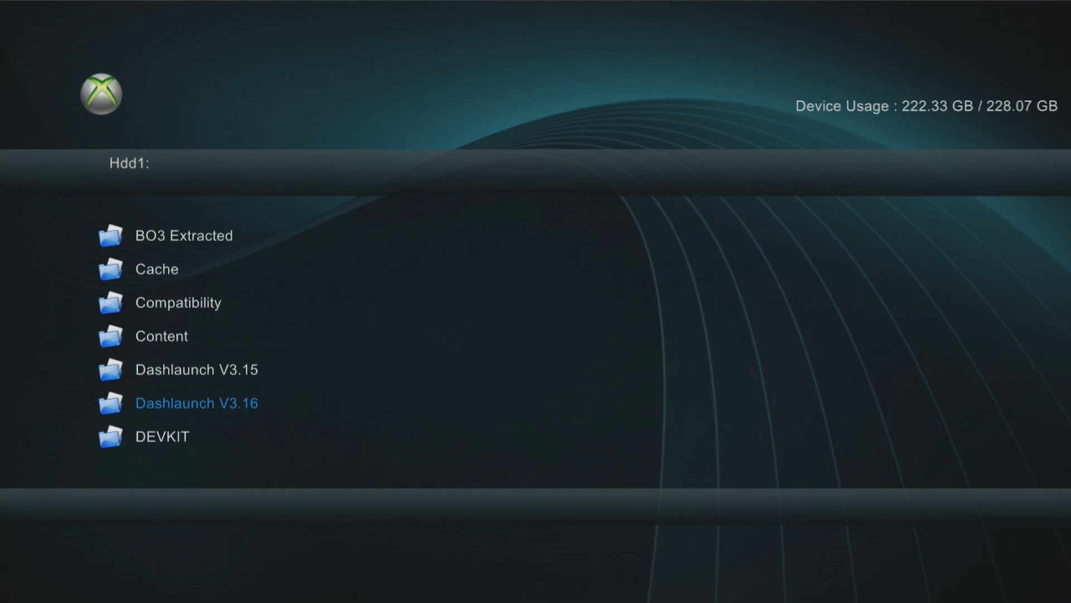
key("Return")
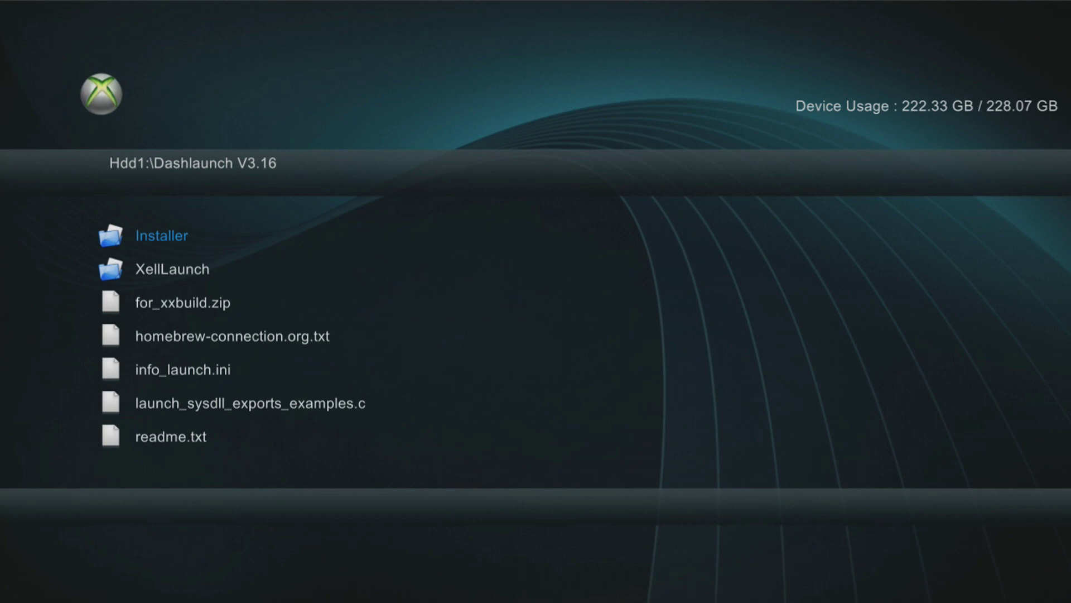
key("Return")
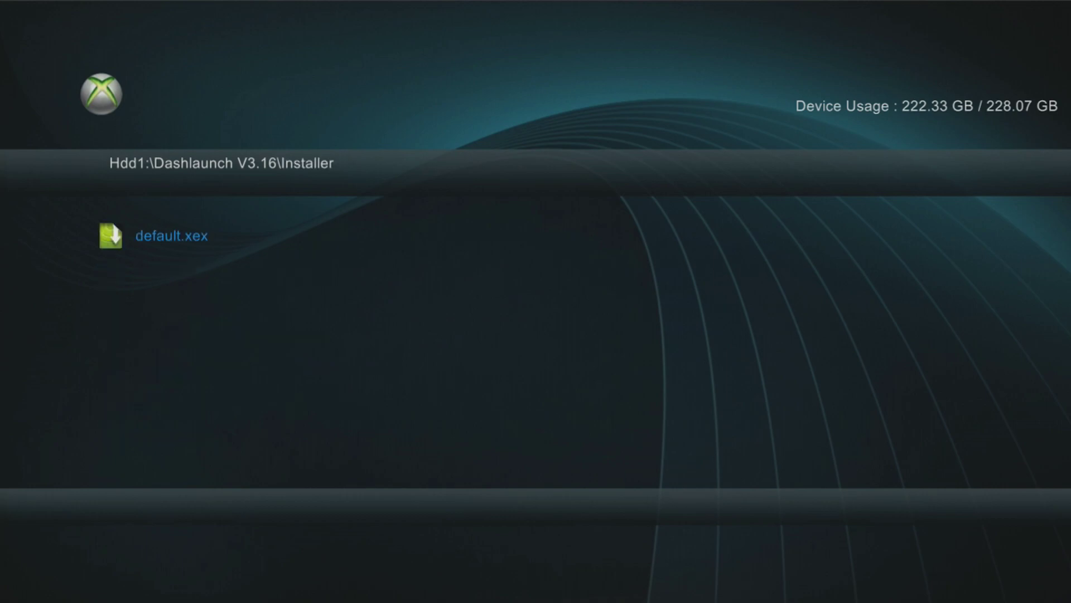
key("Return")
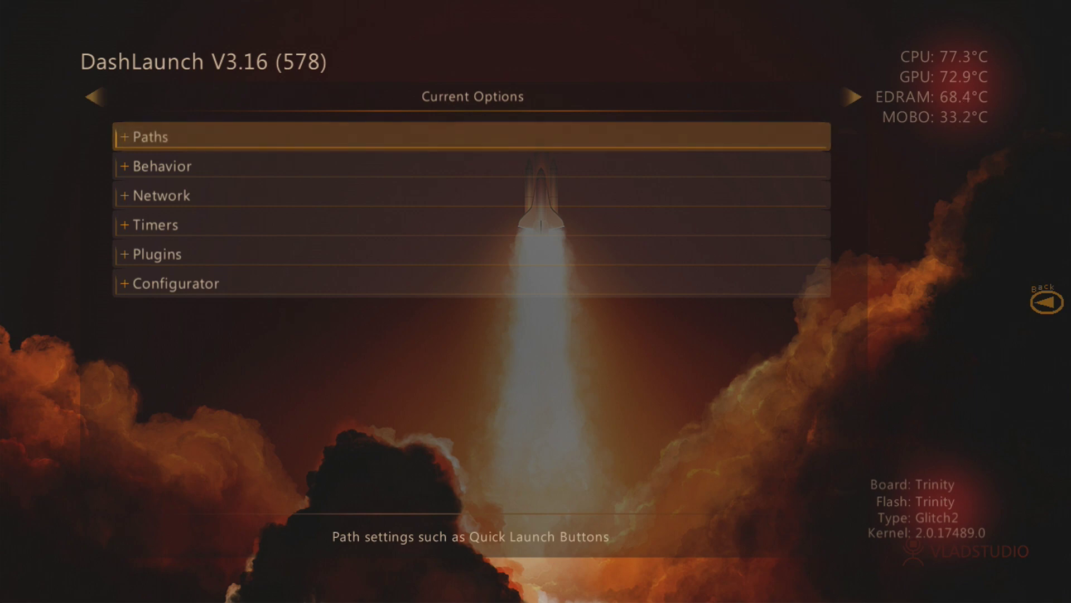
Step: Open System Info from the Miscellaneous page and tick CPU Fan Speed Override, currently 30
key("Right")
key("Right")
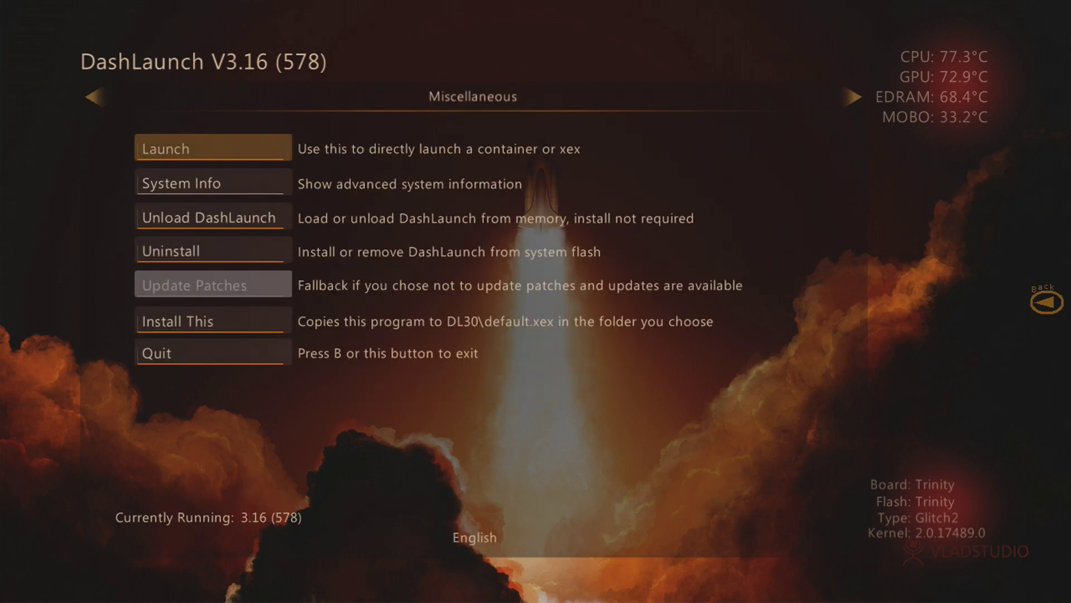
key("Down")
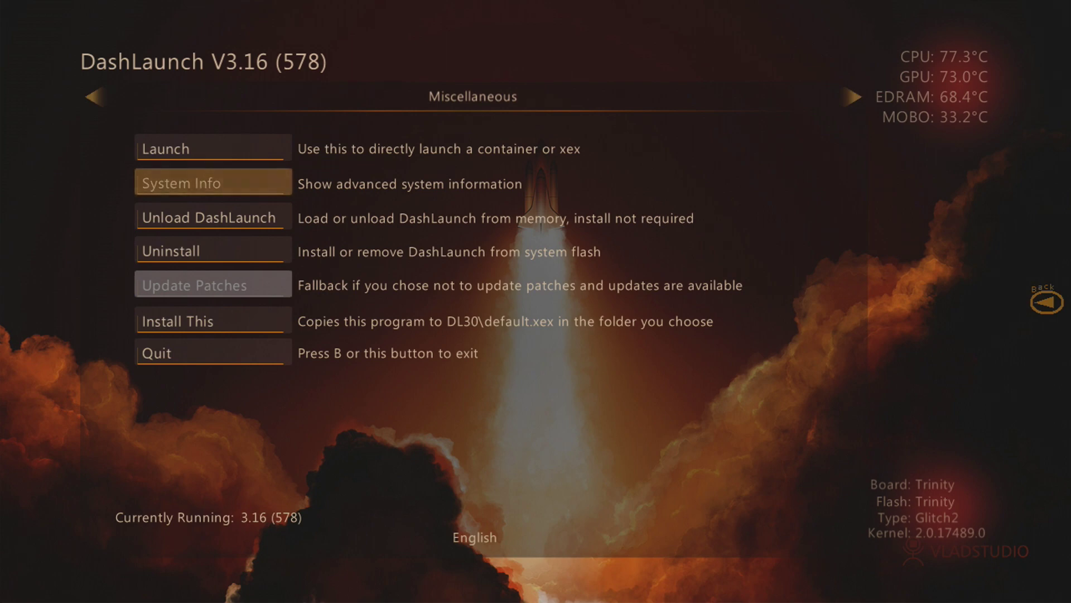
key("Return")
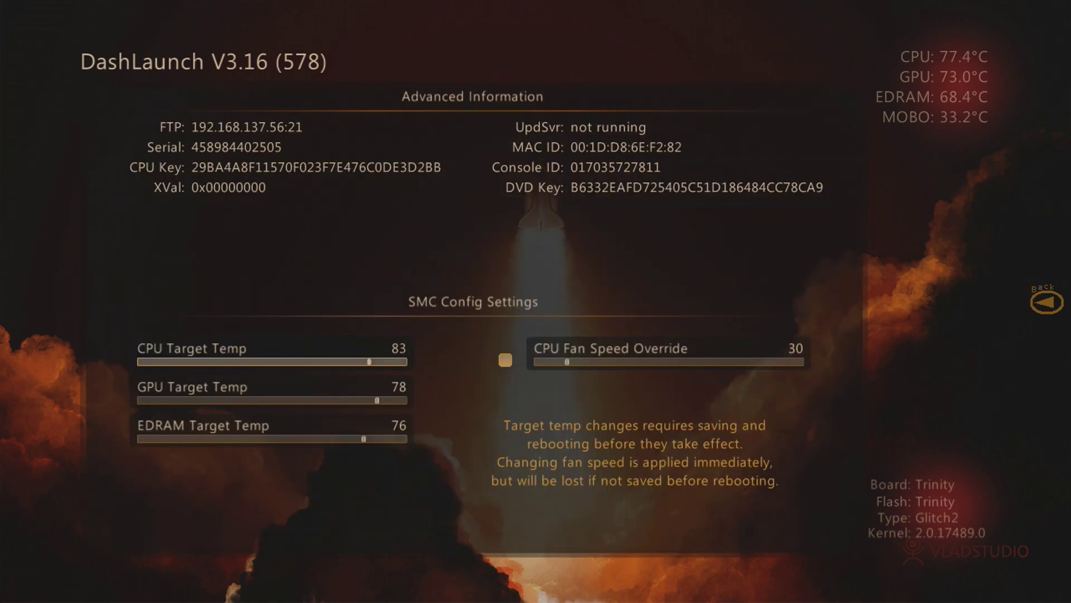
key("Return")
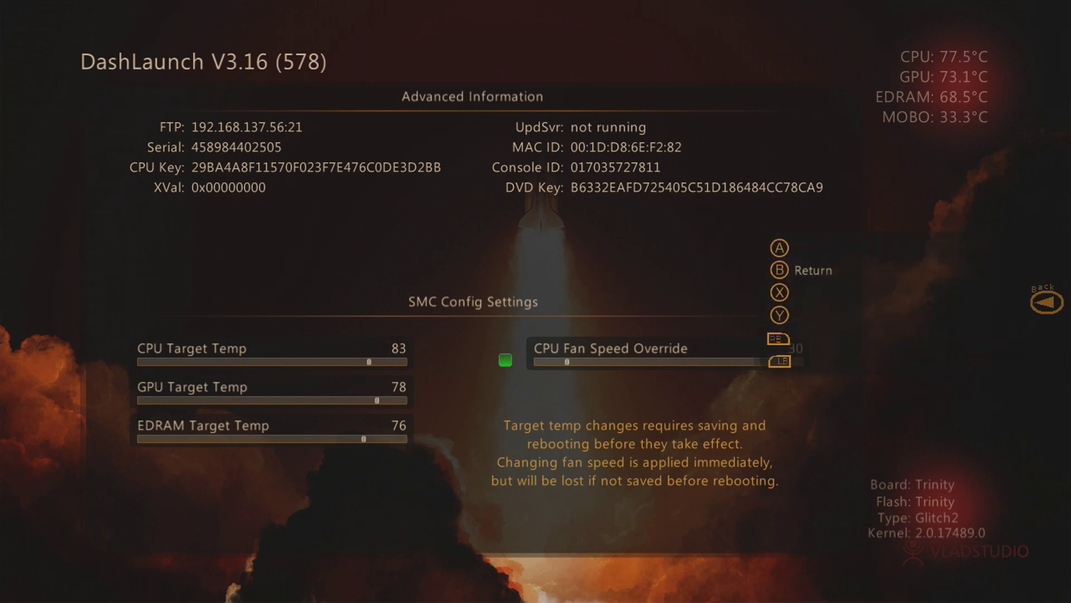
Step: Adjust the CPU Fan Speed Override slider from 30 to 50 and confirm it
key("Right")
key("Right")
key("Right")
key("Right")
key("Right")
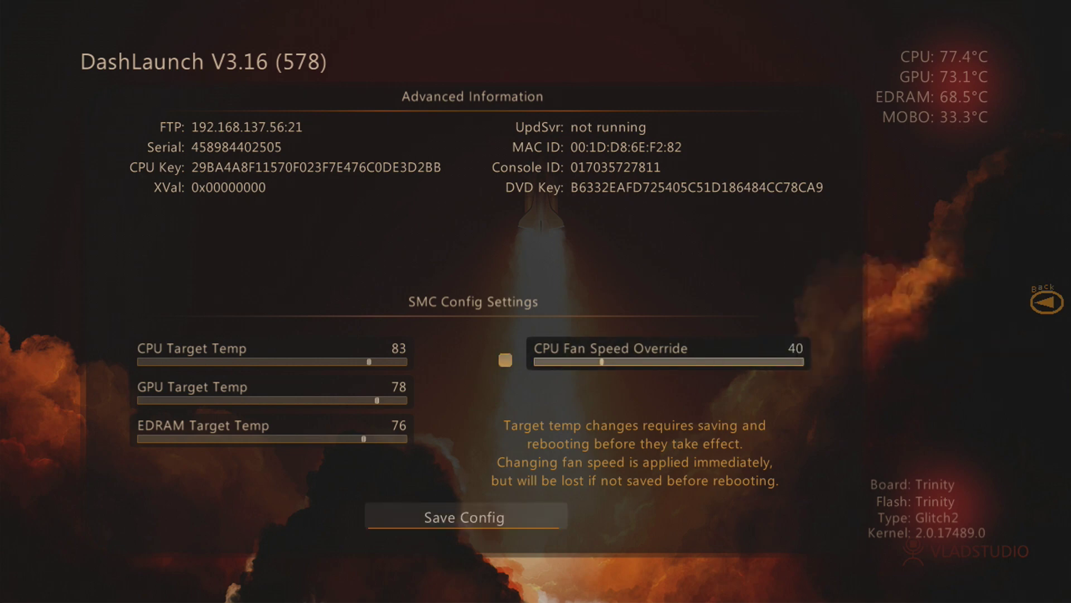
key("Right")
key("Right")
key("Right")
key("Right")
key("Right")
key("Right")
key("Right")
key("Right")
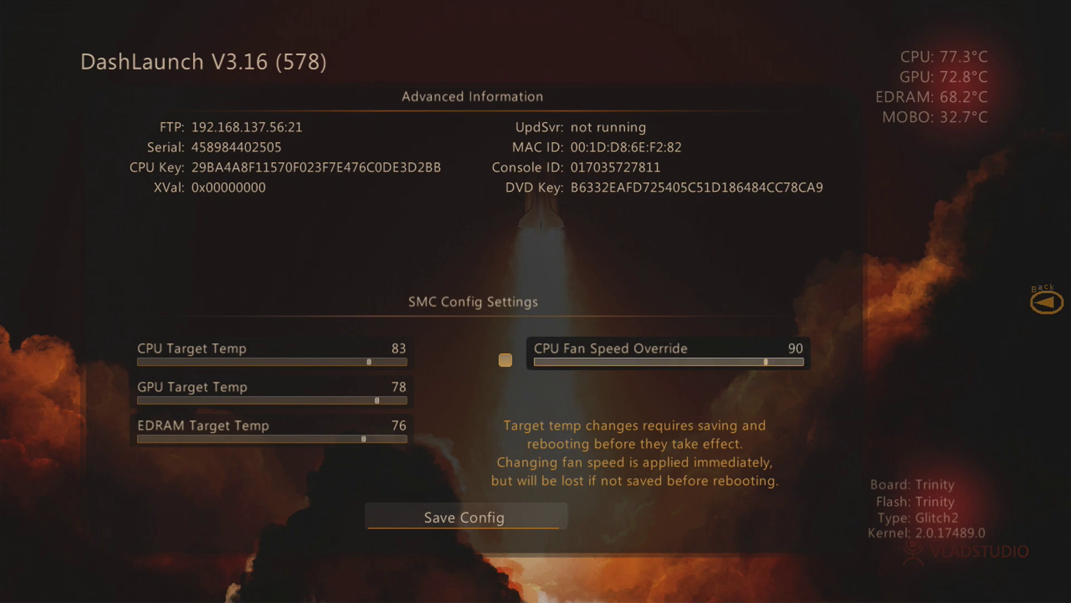
key("Left")
key("Right")
key("Right")
key("Left")
key("Right")
key("Right")
key("Left")
key("Left")
key("Left")
key("Left")
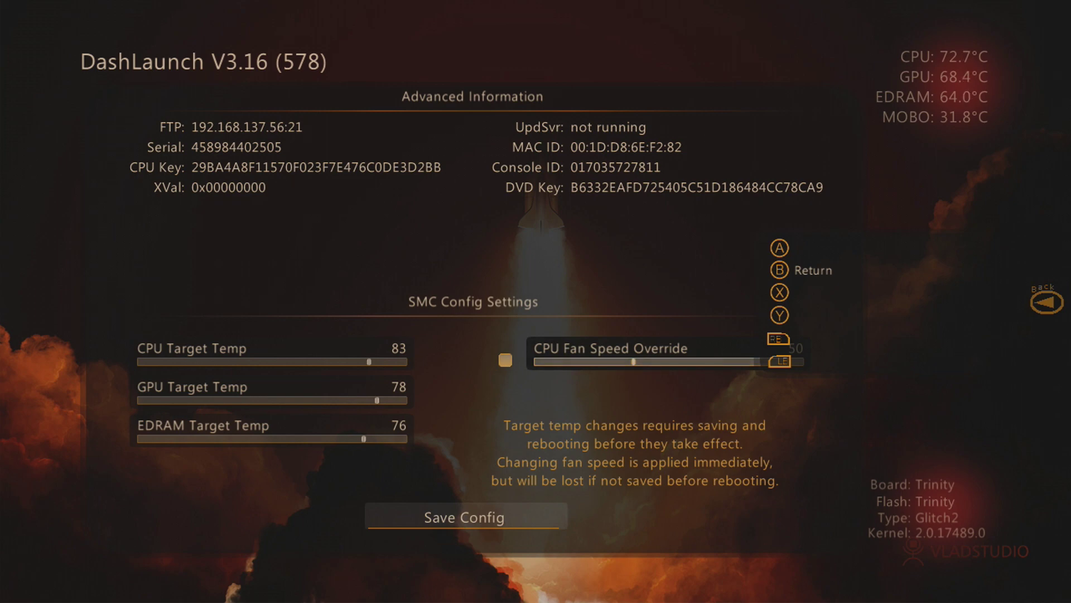
key("Escape")
key("Down")
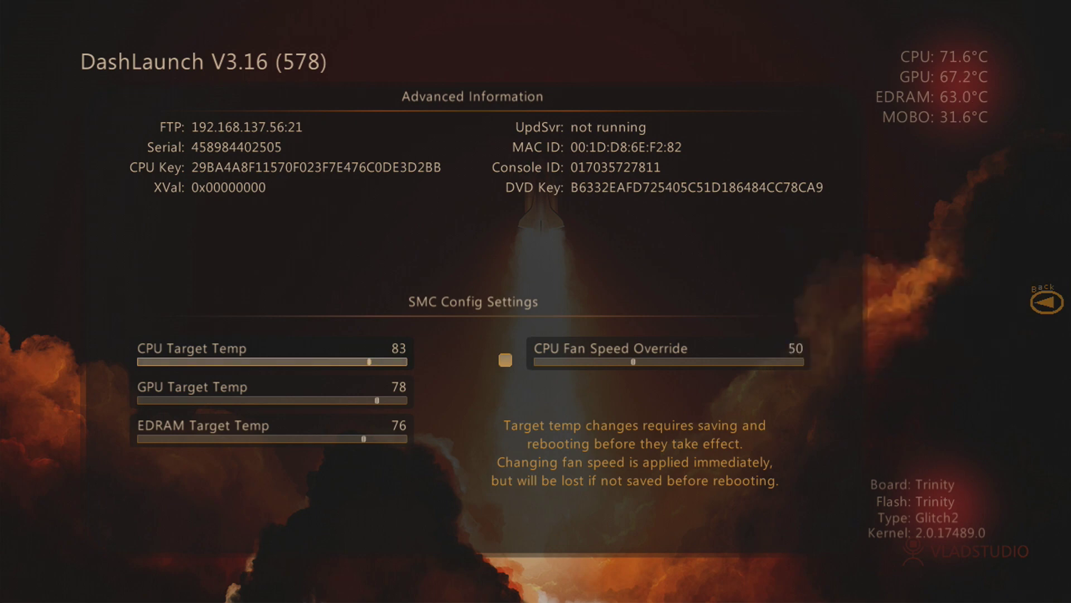
Step: Save the DashLaunch settings to Hdd:\launch.ini from the Save \ Load launch.ini page
key("Escape")
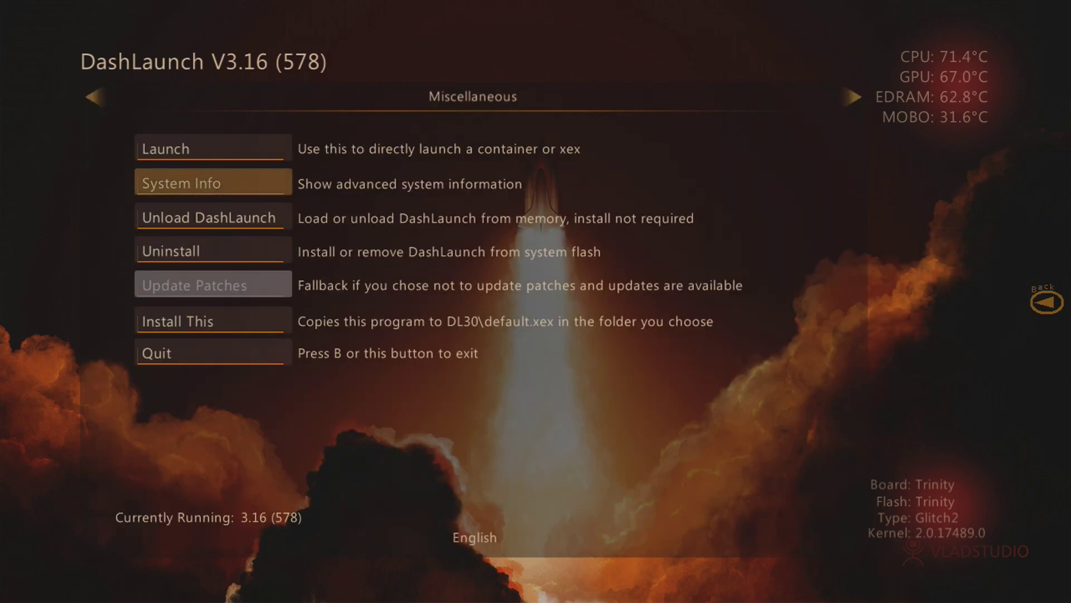
key("Right")
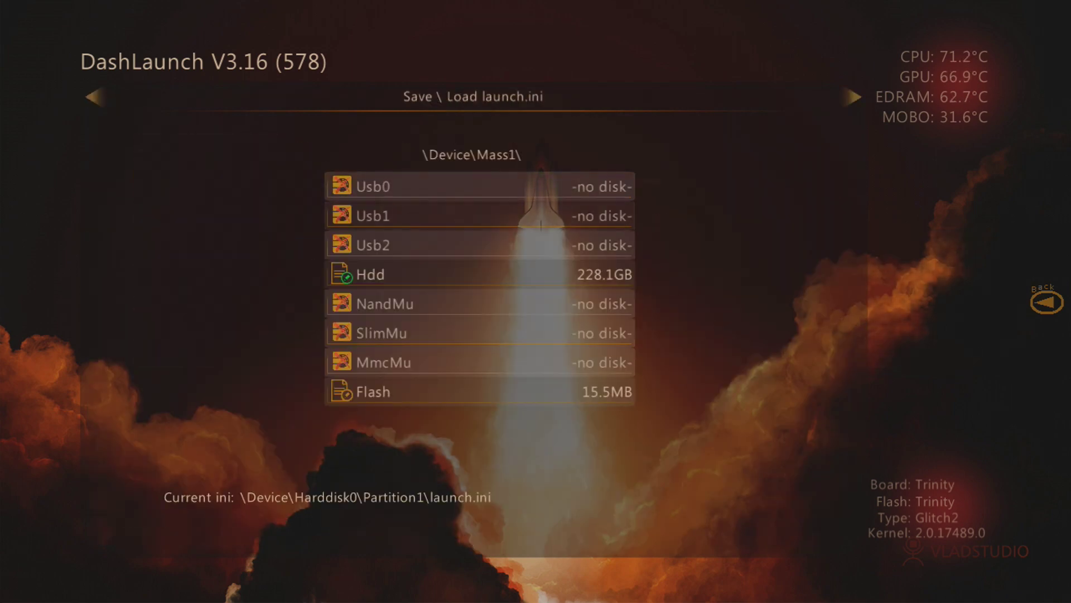
key("Return")
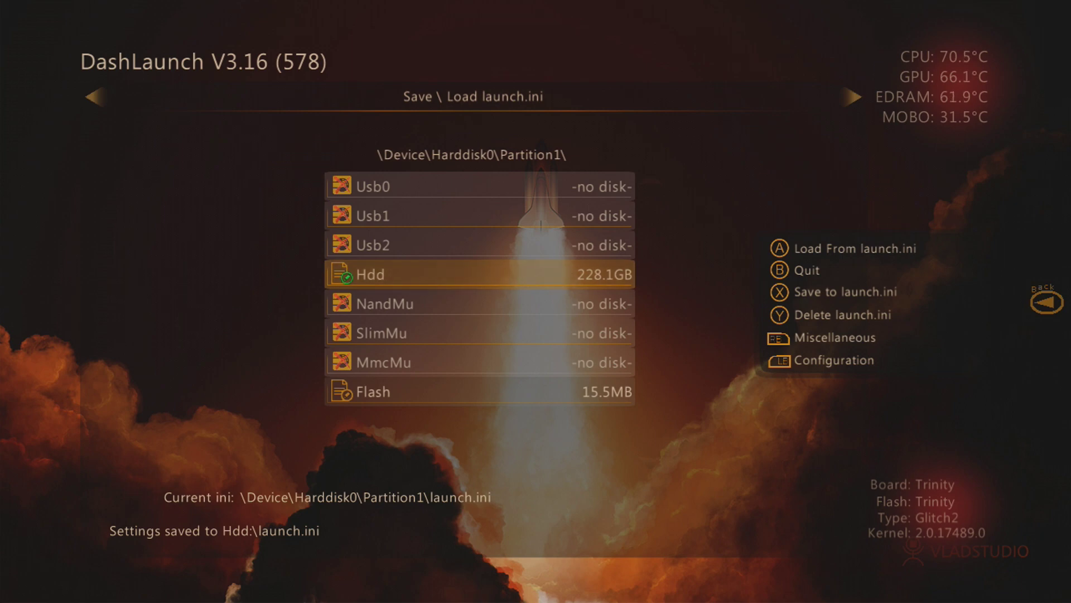
key("Down")
key("Up")
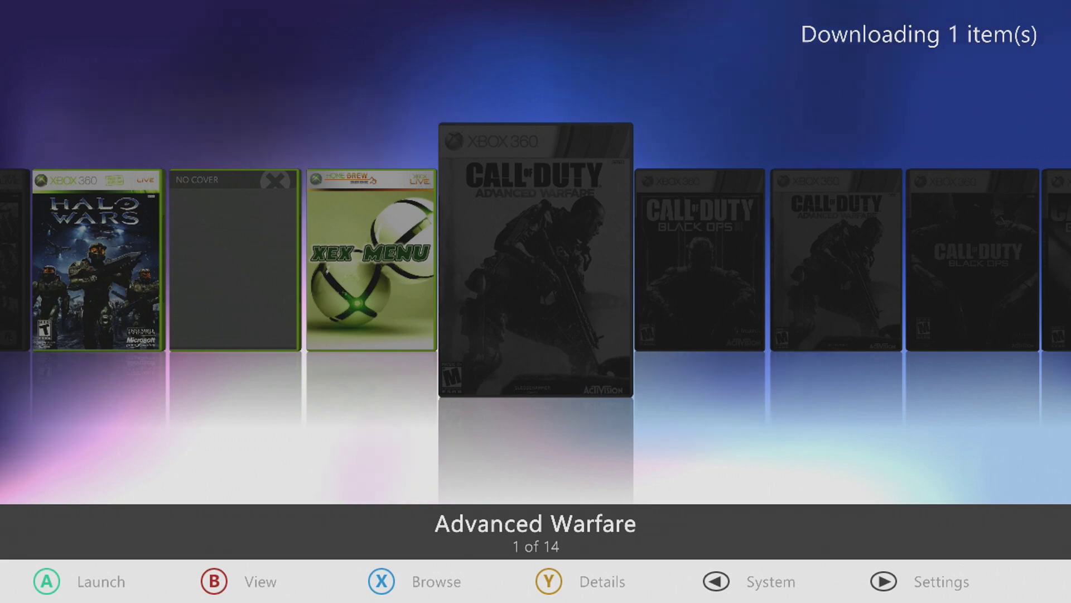
Step: Exit Aurora to the Xbox home dashboard through the Guide menu
key("Left")
key("Left")
key("Left")
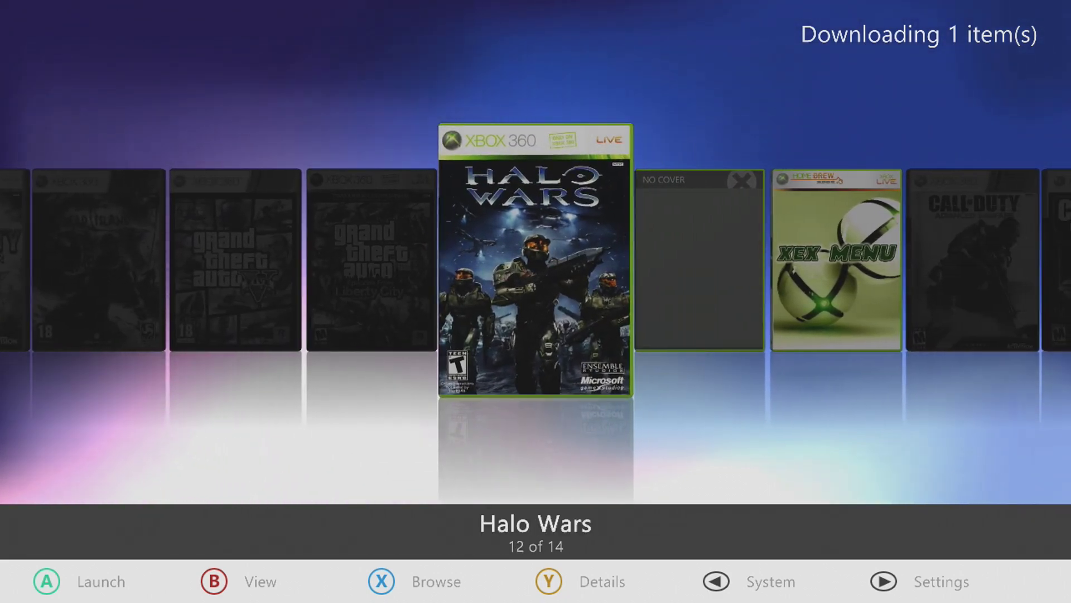
key("super")
key("y")
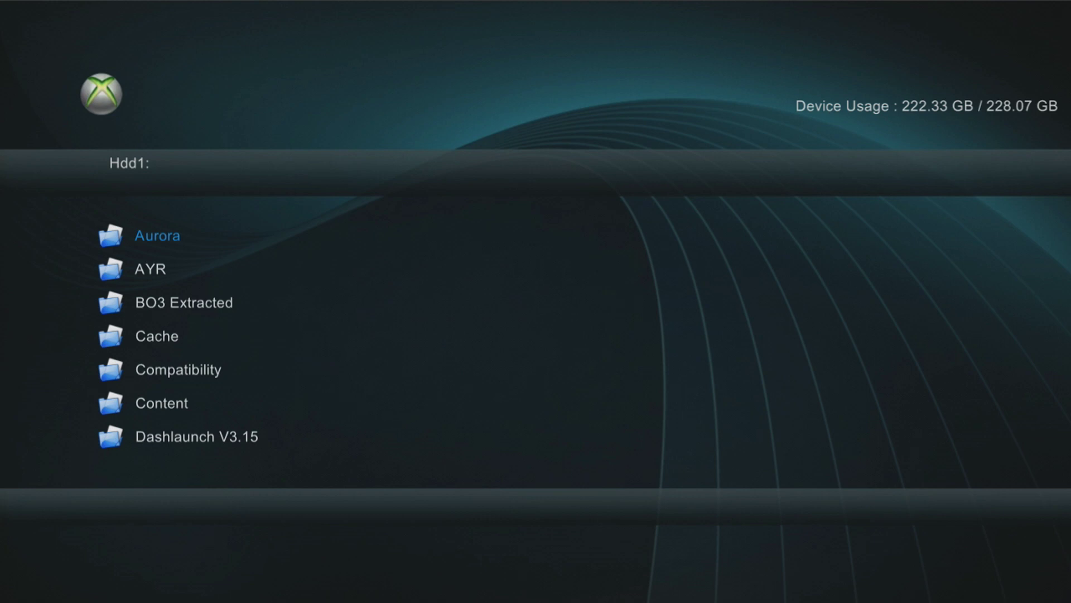
key("Down")
key("Down")
key("Down")
key("Down")
key("Down")
key("Down")
key("Down")
key("Down")
key("Down")
key("Down")
key("Down")
key("Down")
key("Down")
key("Down")
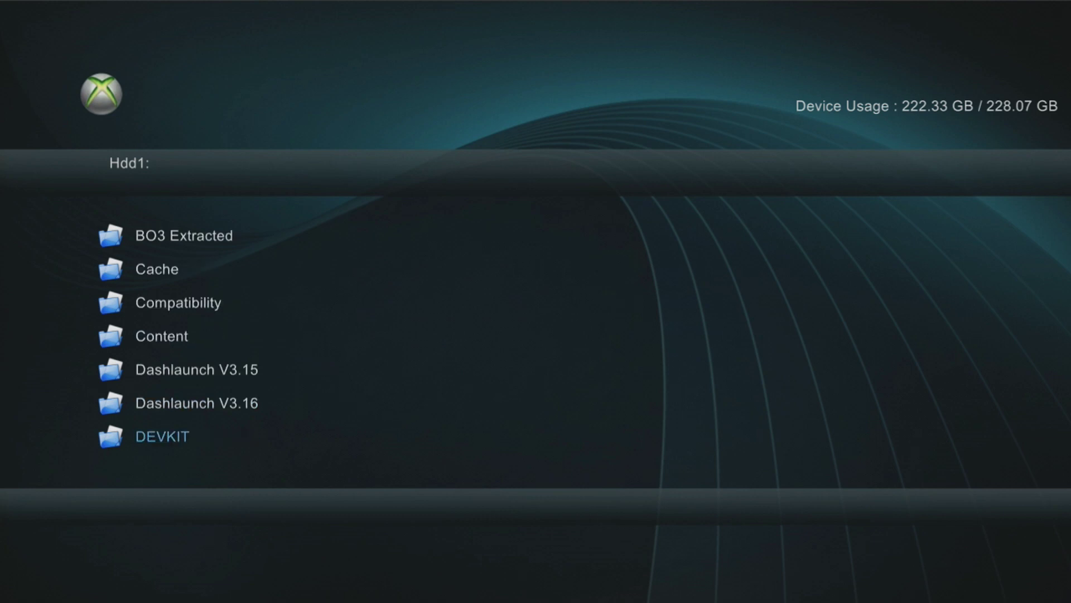
key("Up")
key("Up")
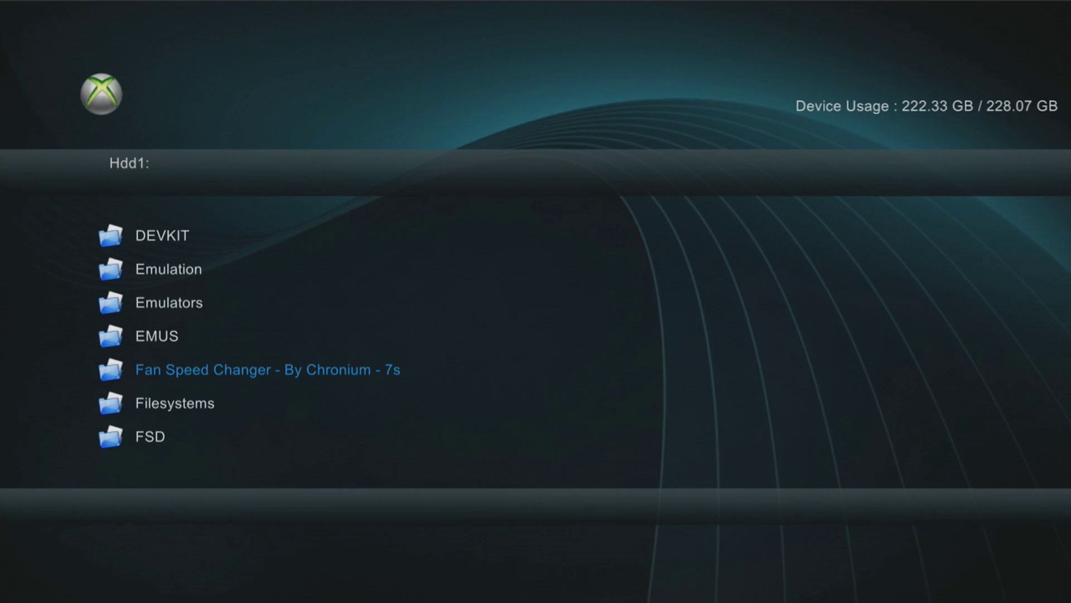
key("Return")
key("Down")
key("Down")
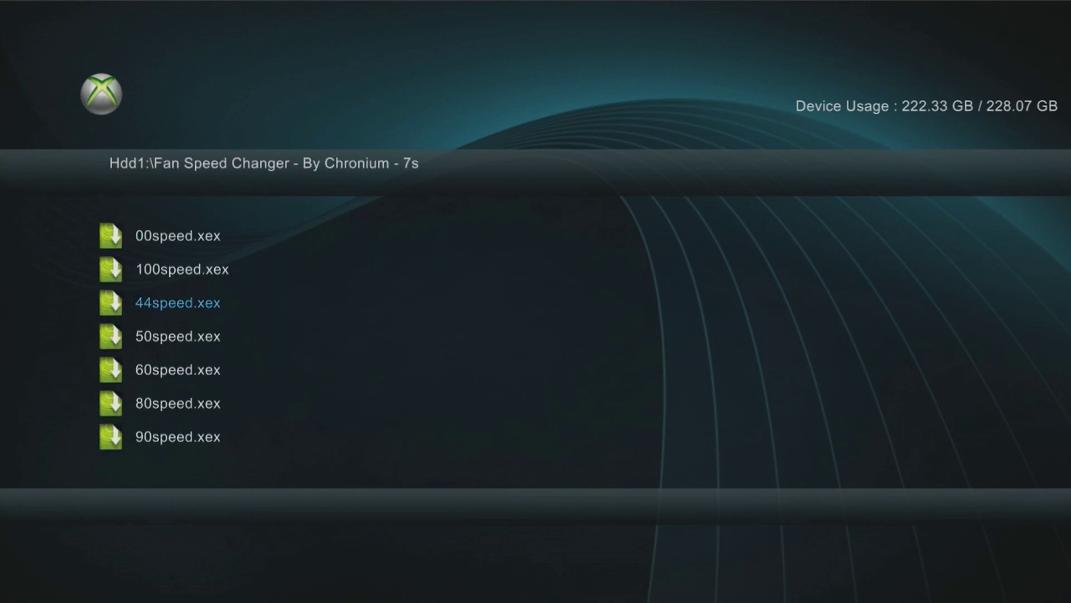
key("Up")
key("Up")
key("BackSpace")
key("Down")
key("Down")
key("Down")
key("Down")
key("Down")
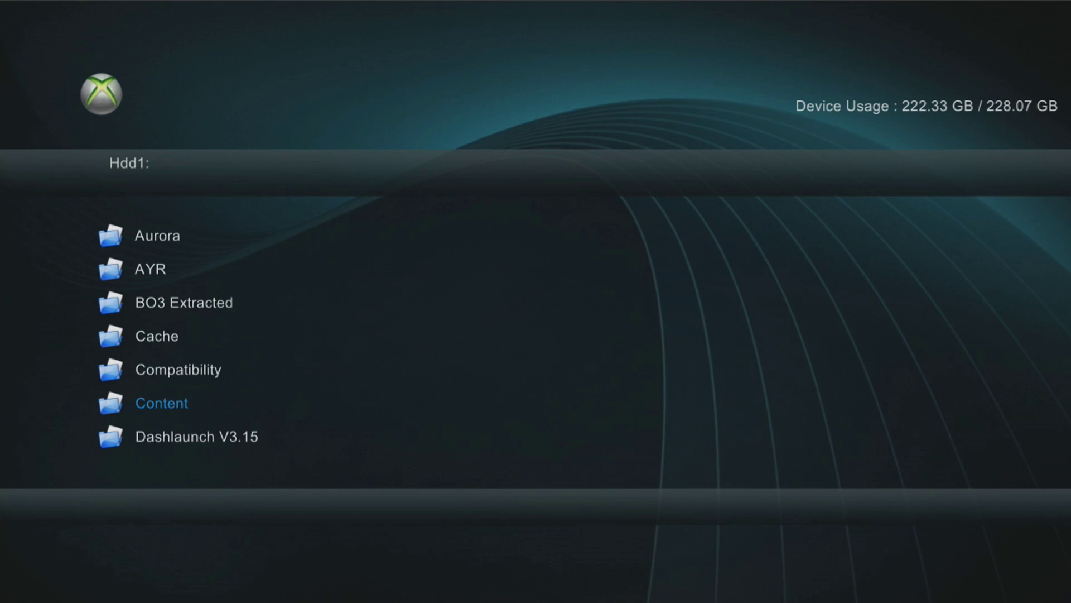
key("Down")
key("Down")
key("Down")
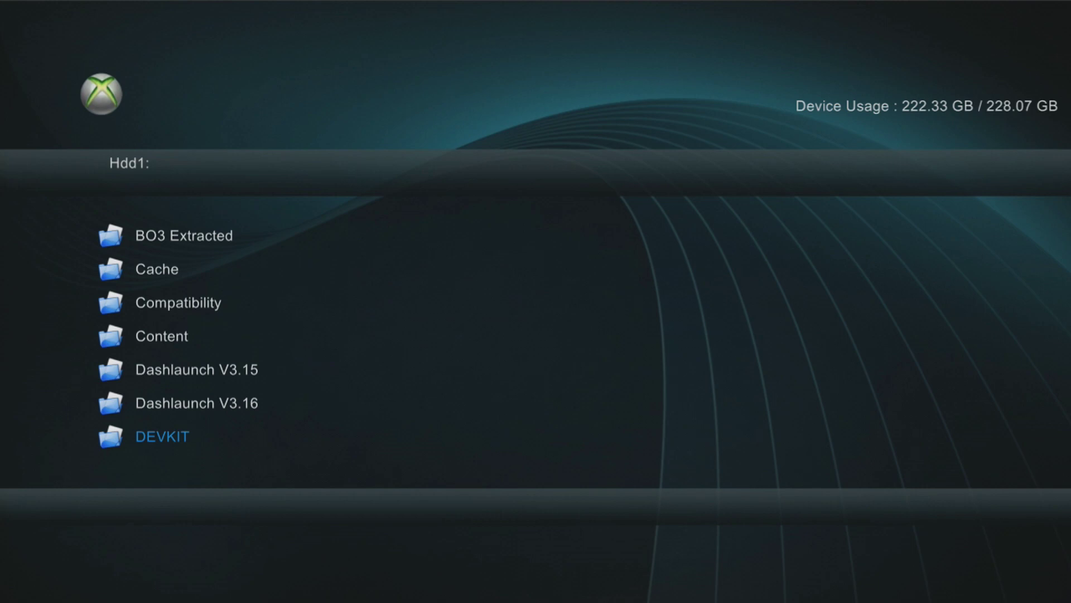
key("Down")
key("Down")
key("Down")
key("Down")
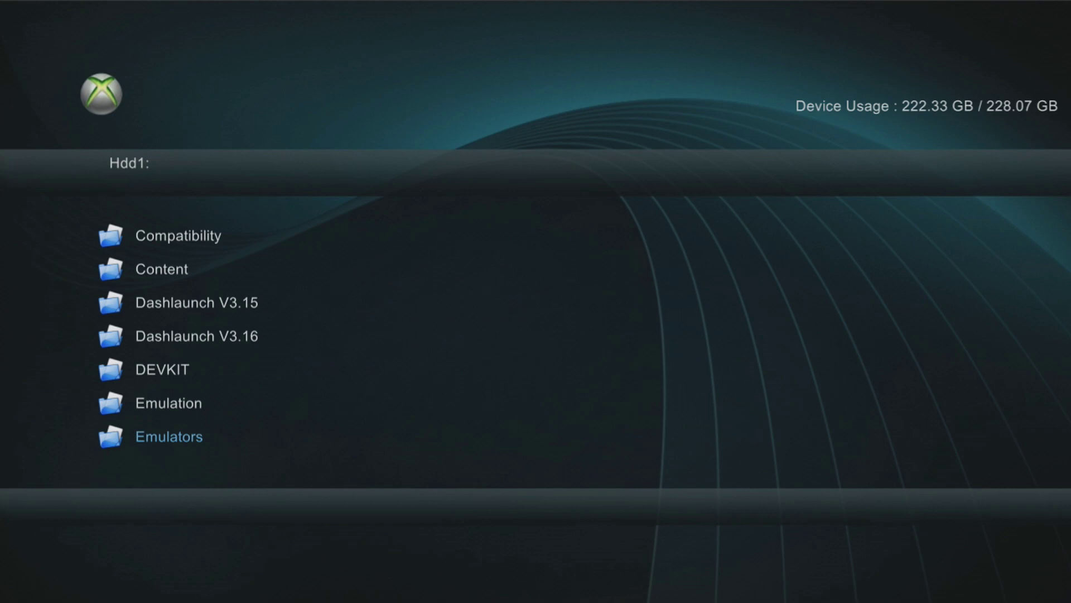
Step: Open the Fan Speed Changer folder and scan its patches from 00speed.xex to Autospeed.xex
key("Down")
key("Up")
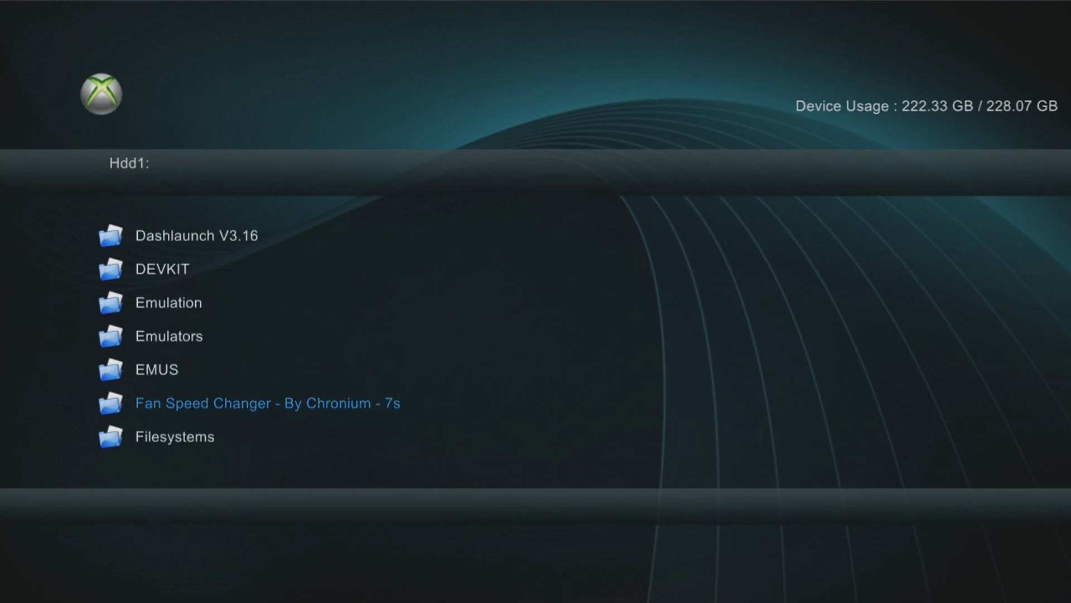
key("Return")
key("Down")
key("Down")
key("Down")
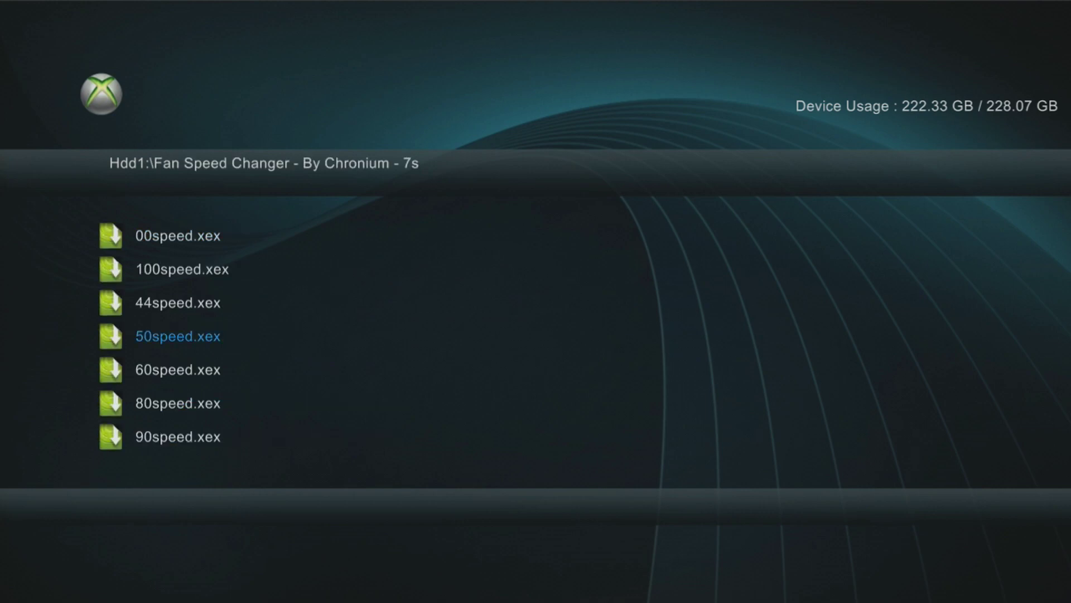
key("Down")
key("Down")
key("Down")
key("Down")
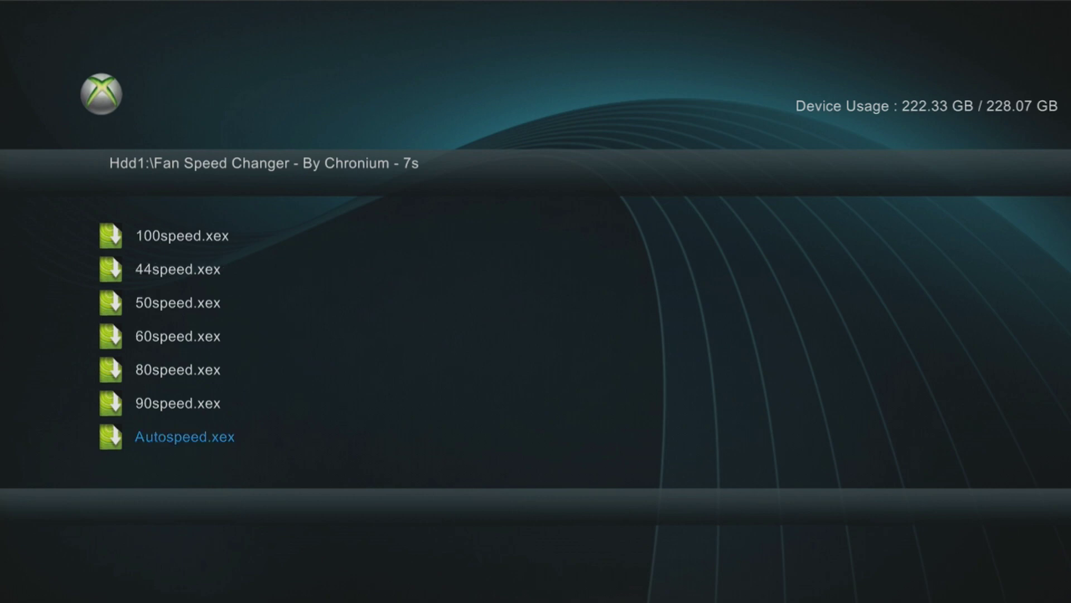
key("Up")
key("Up")
key("Up")
key("Up")
key("Up")
key("Up")
key("Up")
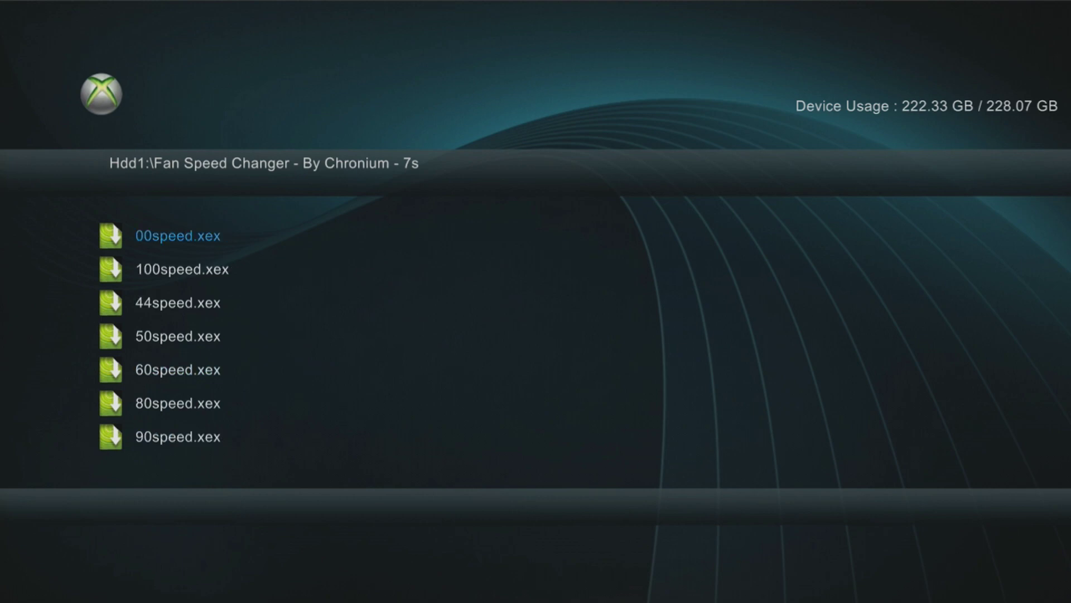
key("Down")
key("Up")
Step: Step through 100speed, 44speed, 50speed, 60speed and 80speed.xex in the patch list
key("Down")
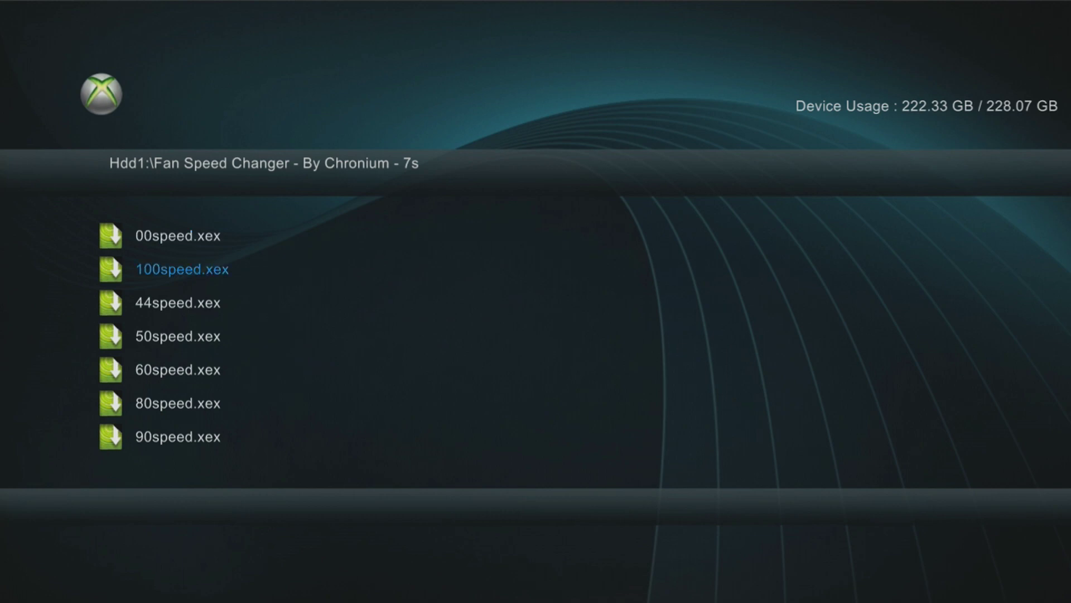
key("Down")
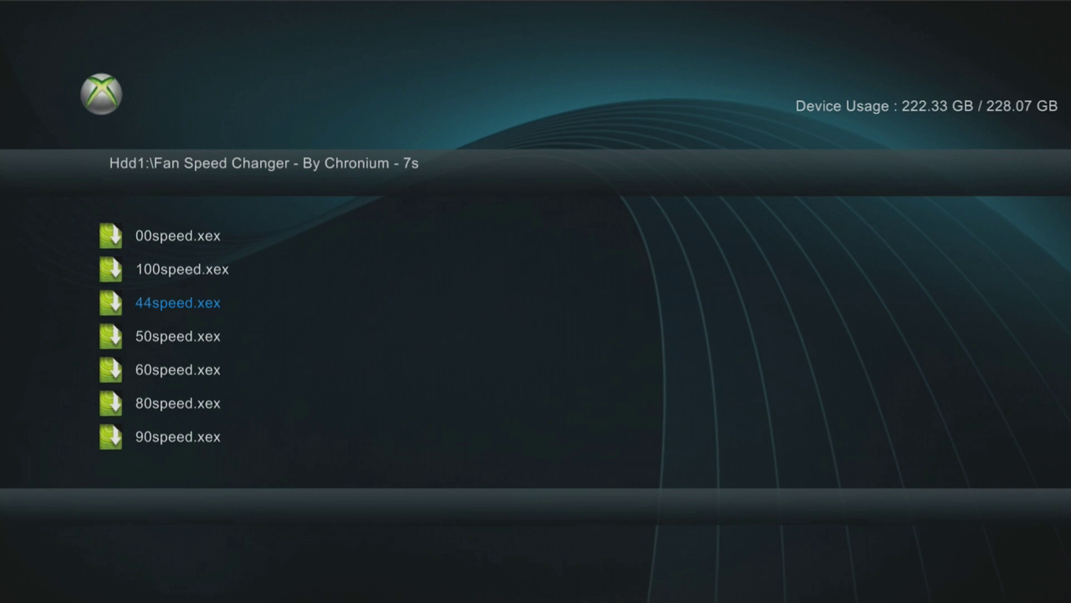
key("Down")
key("Down")
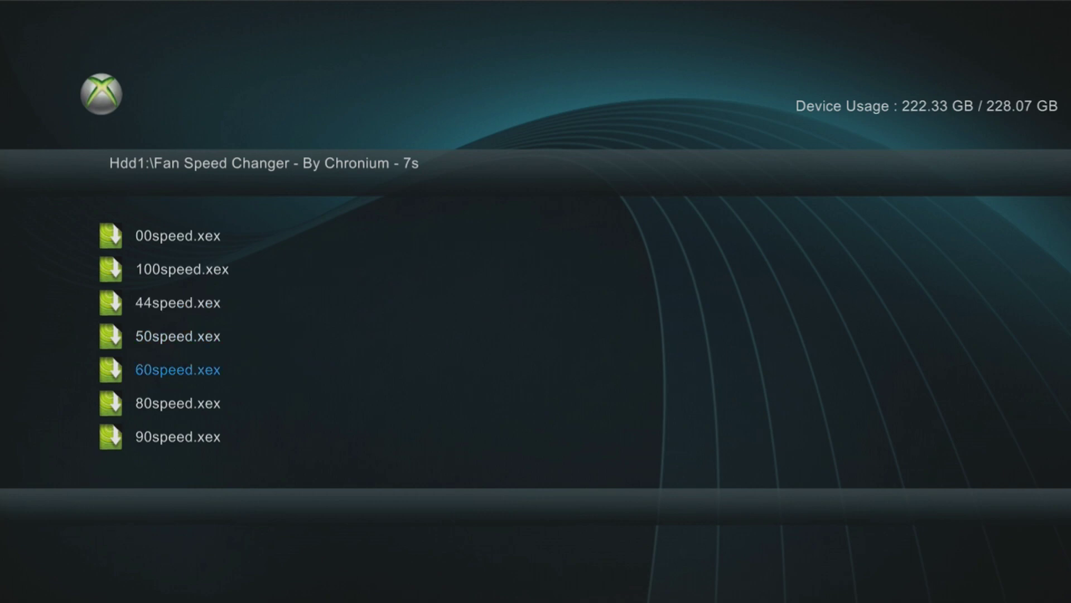
key("Down")
key("Down")
key("Down")
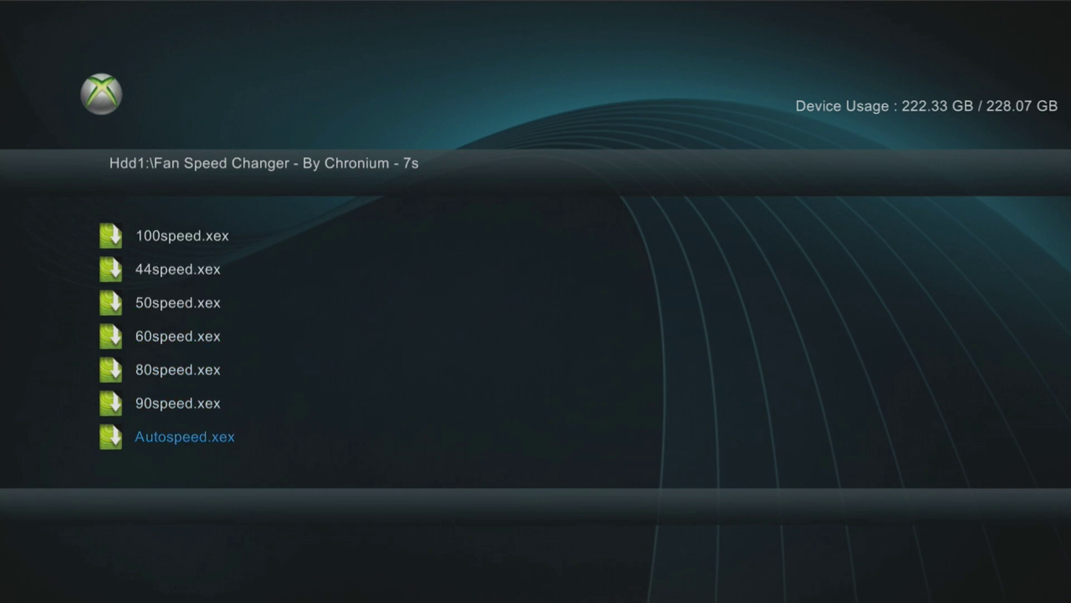
key("Up")
key("Up")
key("Up")
key("Up")
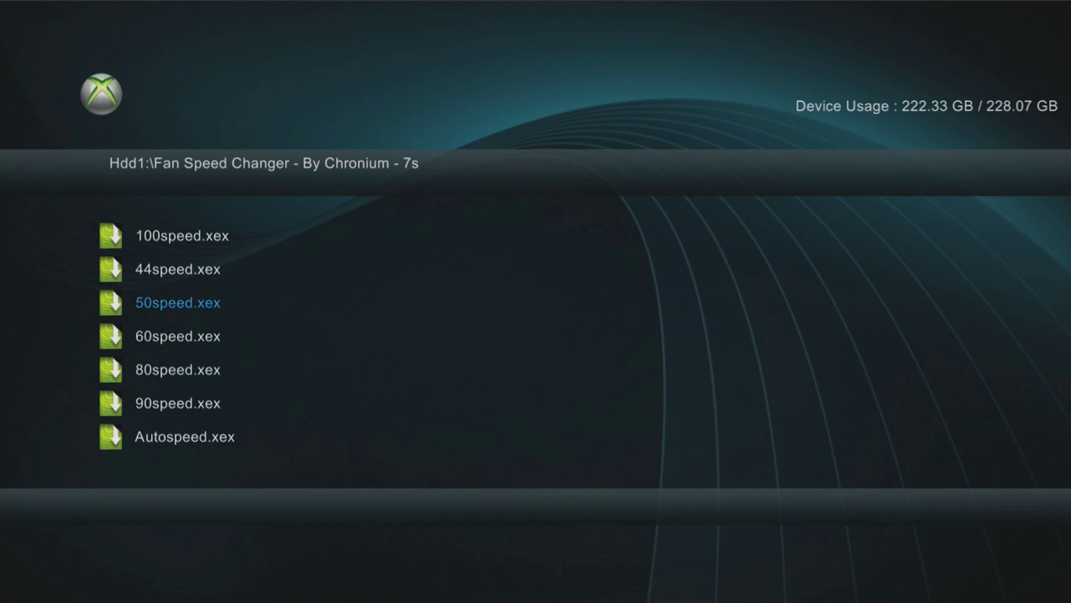
key("Down")
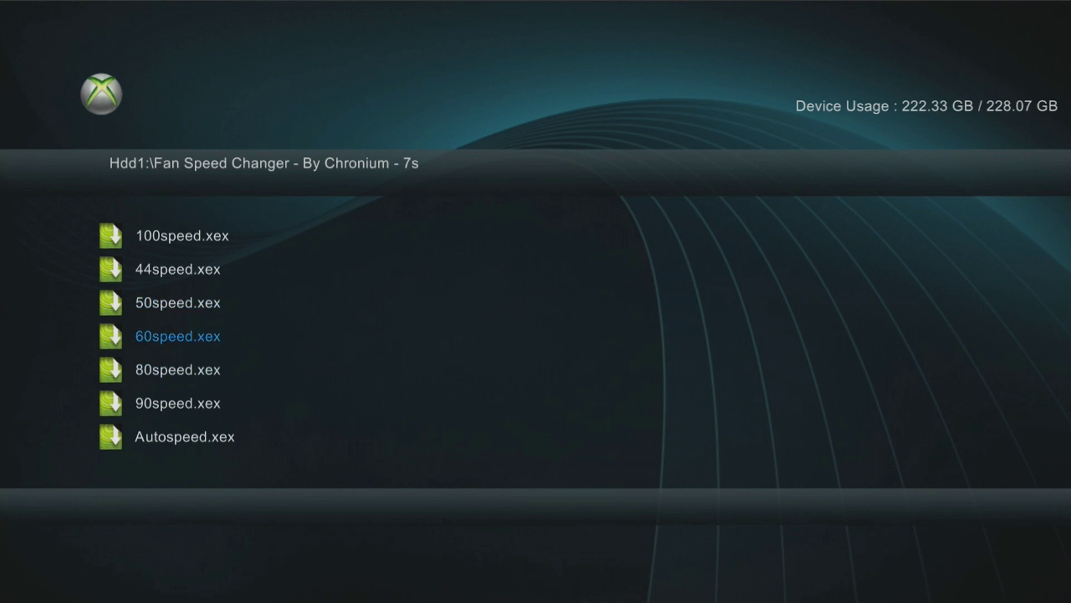
key("Down")
key("Up")
key("Down")
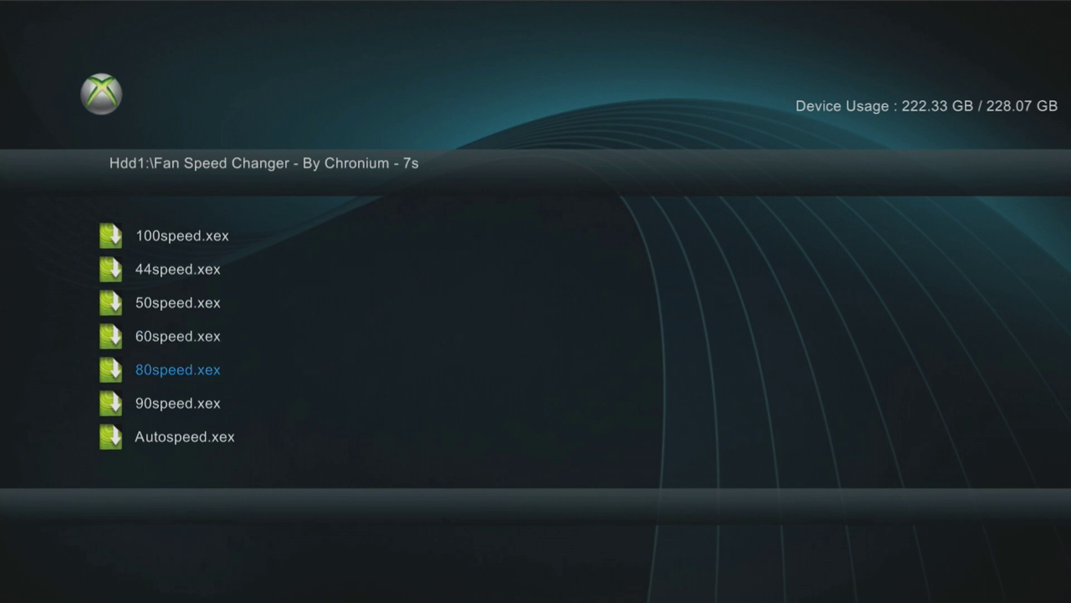